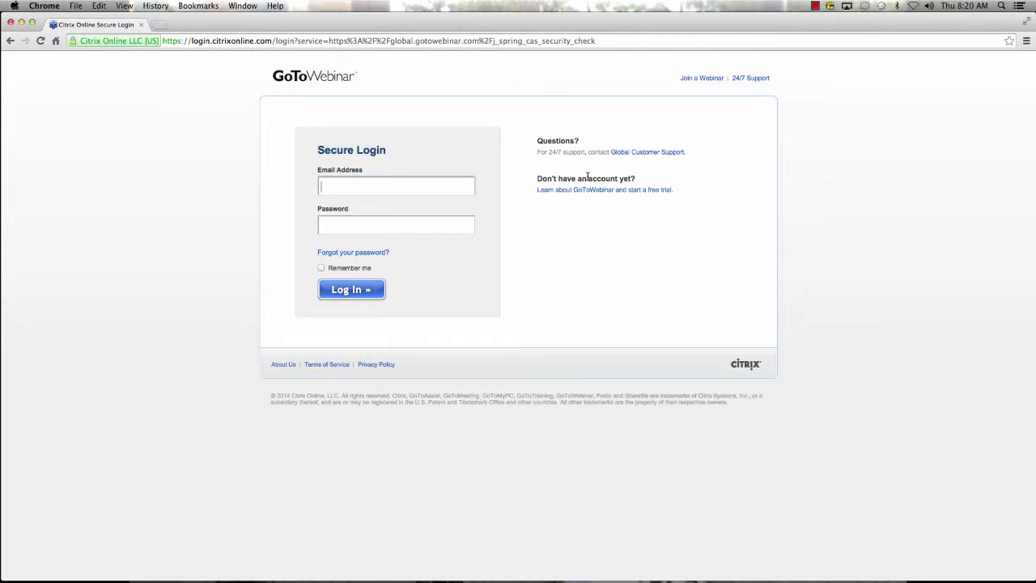
Enter the organizer's e-mail address and the account password on the GoToWebinar login page.
click(473, 183)
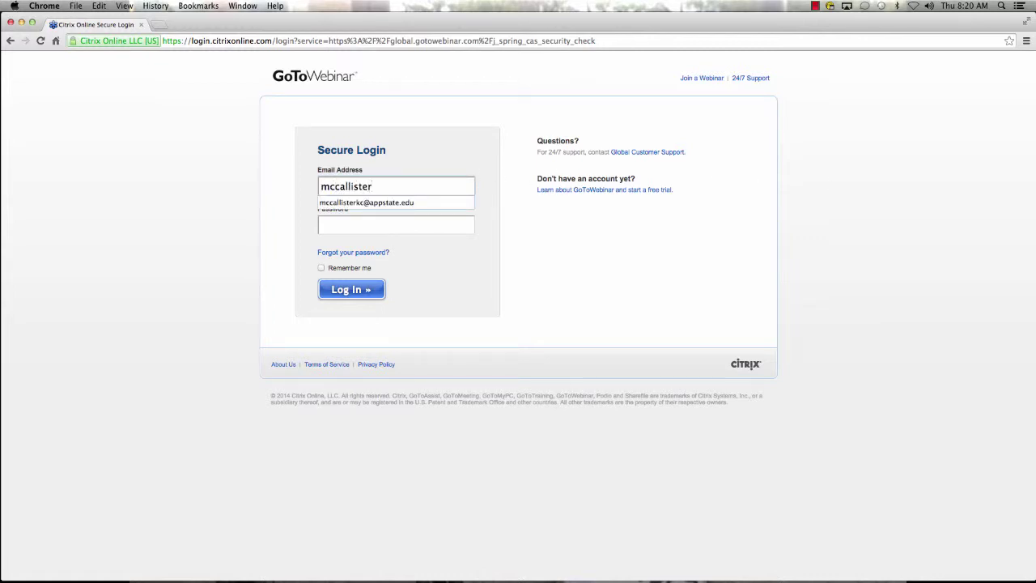
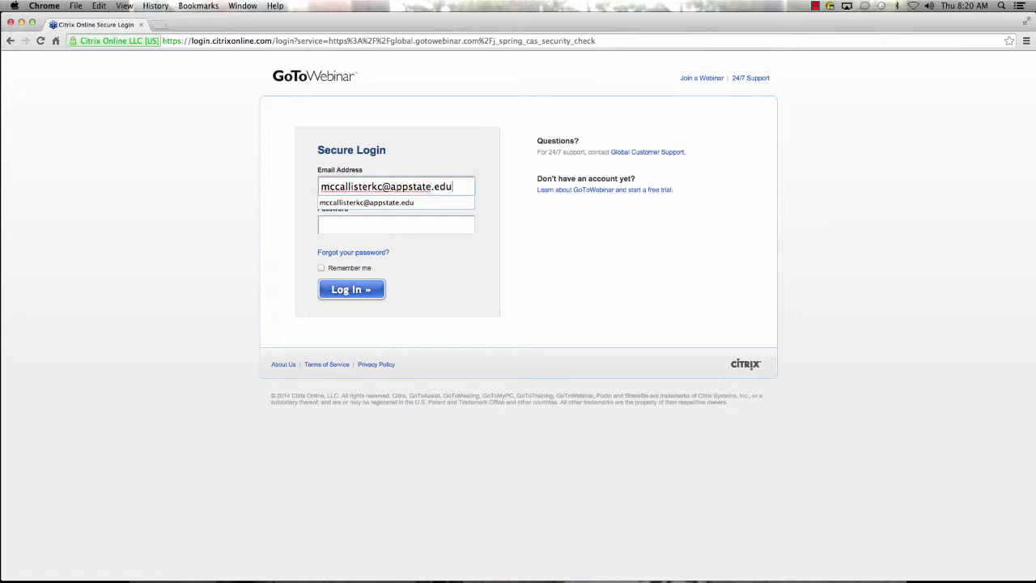
key(Tab)
text(•••••)
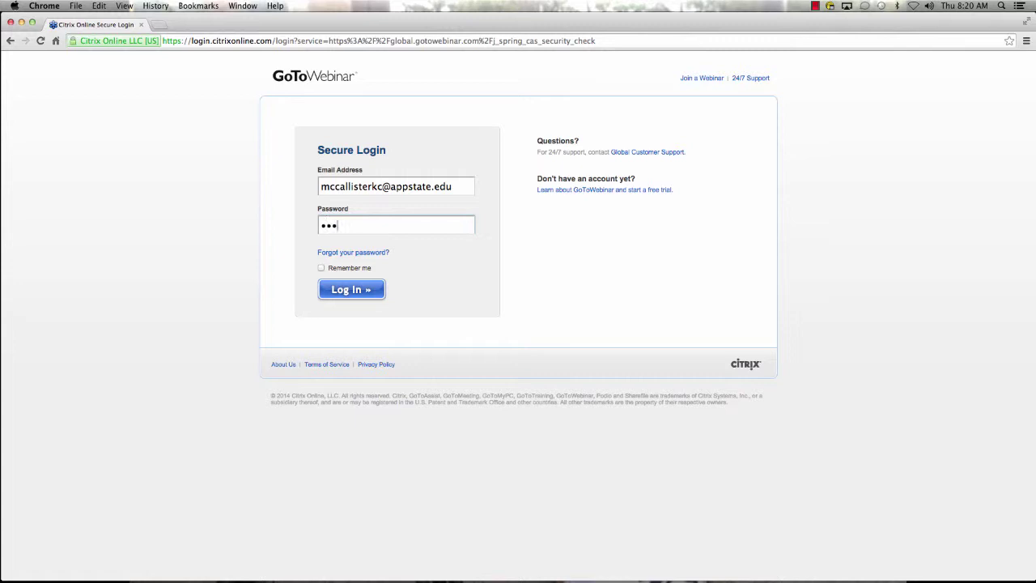
text(•••••)
Log in to reach My Webinars, which lists RAP Session on Nov 06, 2014.
click(362, 290)
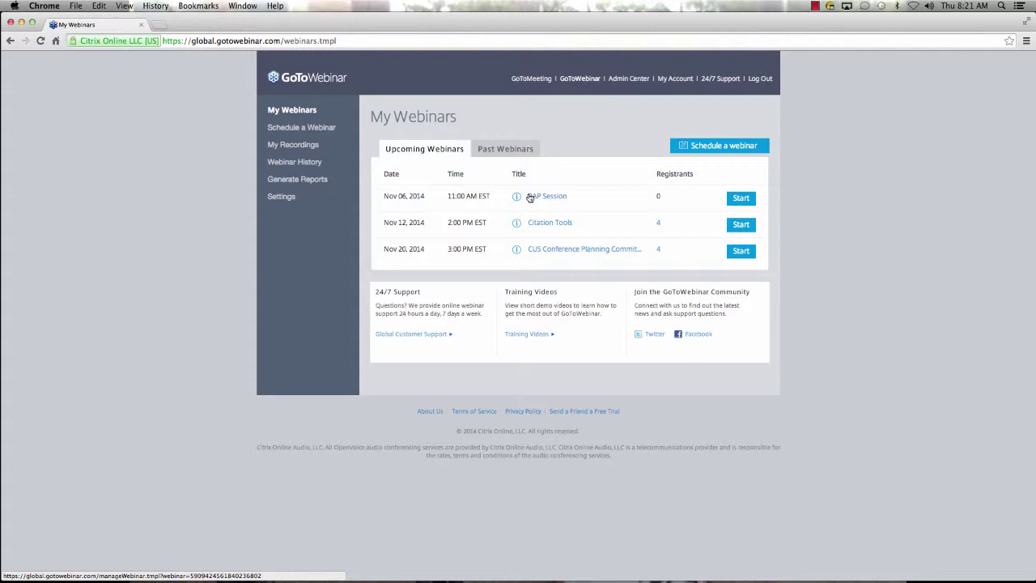
Start the RAP Session webinar from the My Webinars list.
click(738, 201)
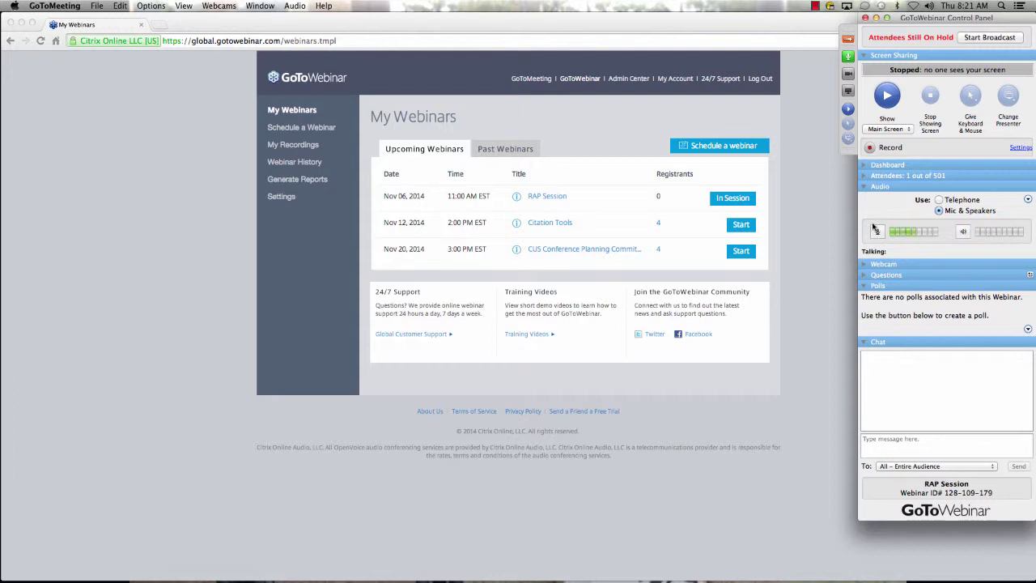
Begin broadcasting RAP Session to waiting attendees and mute the organizer's microphone.
click(1011, 41)
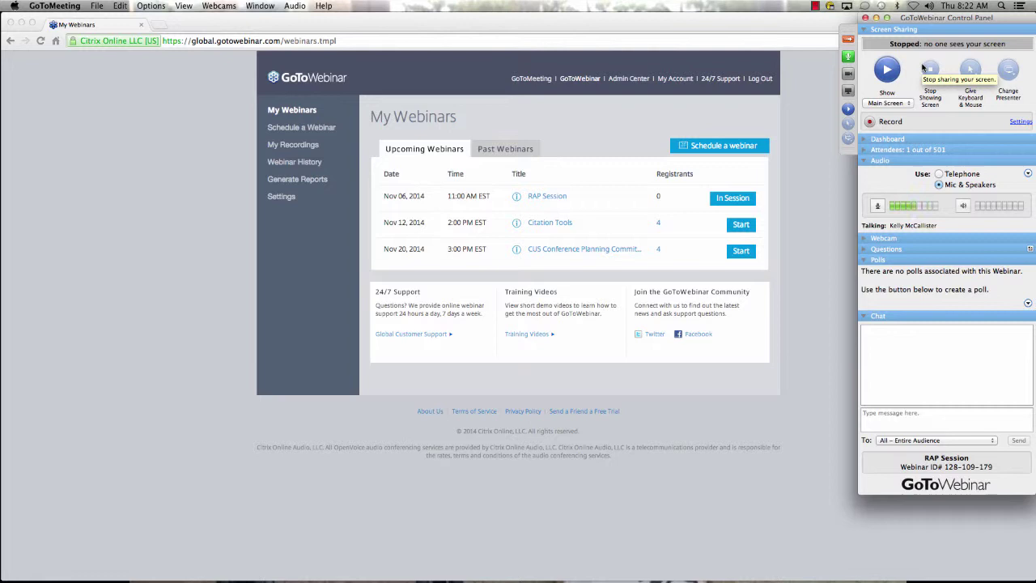
click(849, 57)
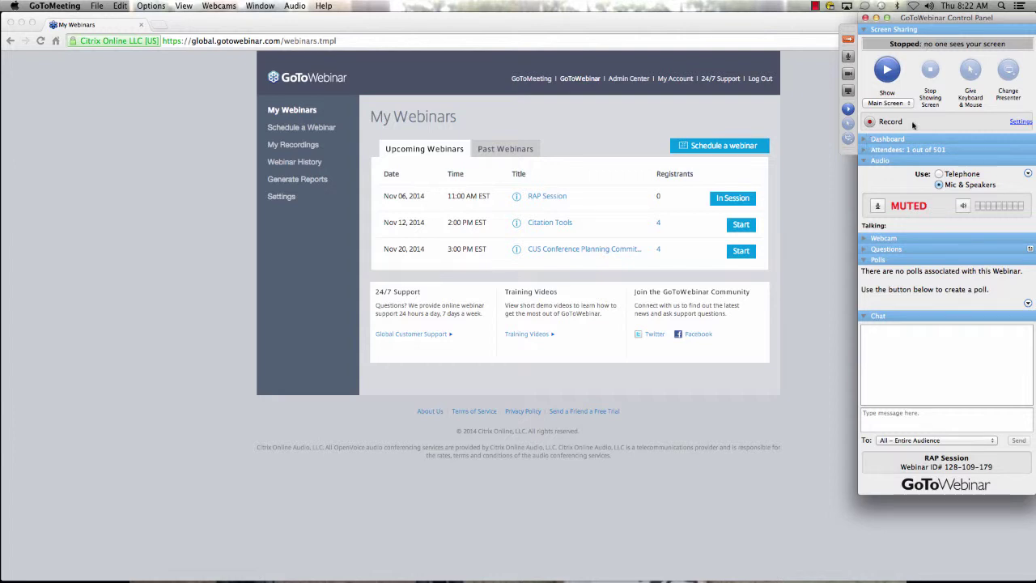
Expand the Attendees list in the control panel and place the cursor in the chat box.
click(864, 152)
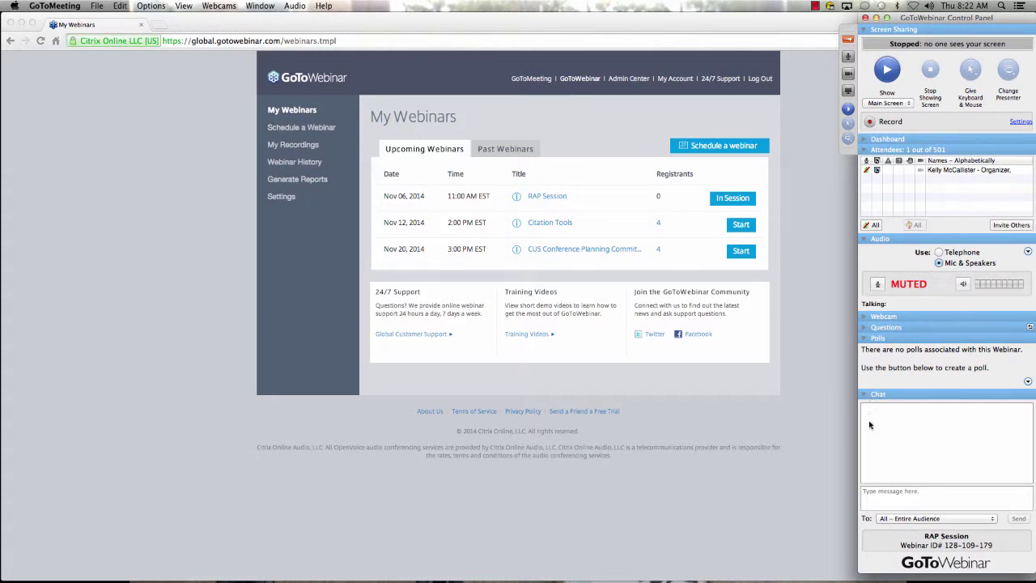
click(888, 493)
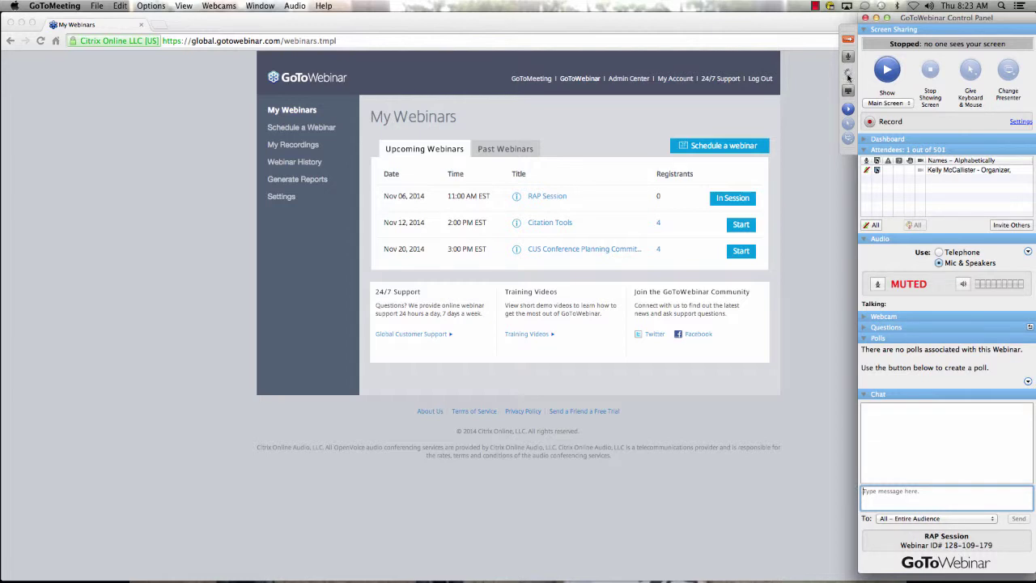
click(849, 74)
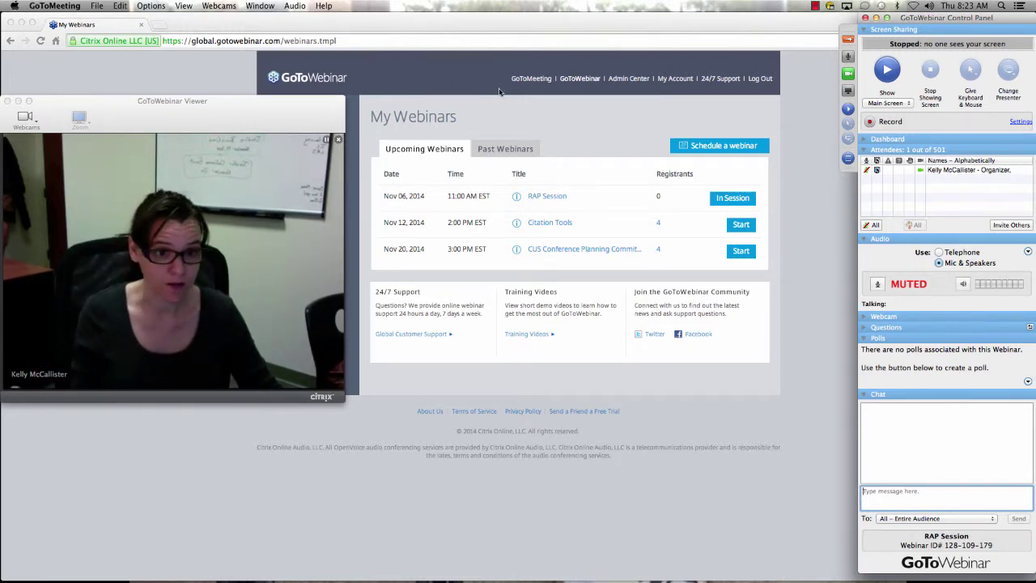
click(850, 74)
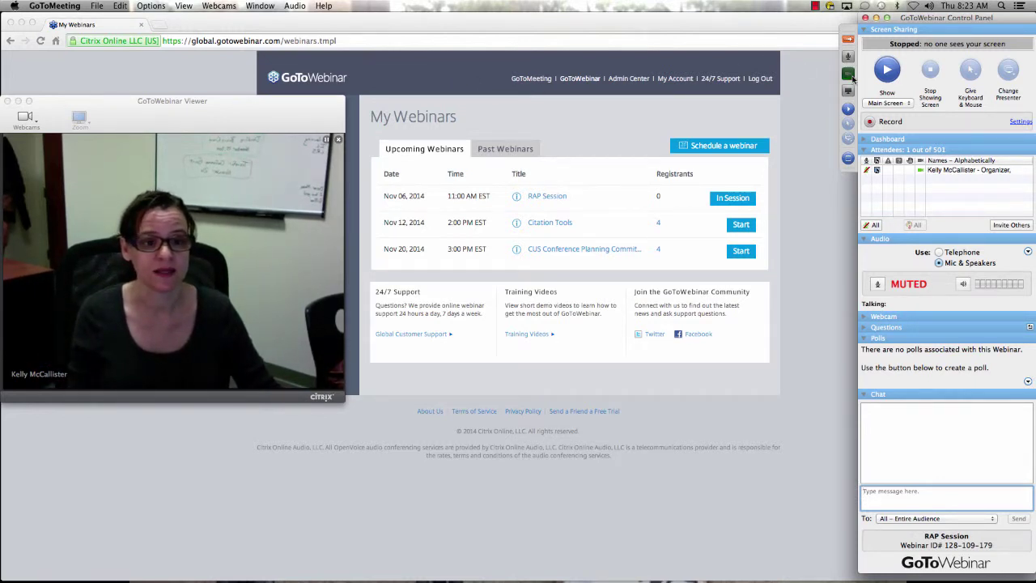